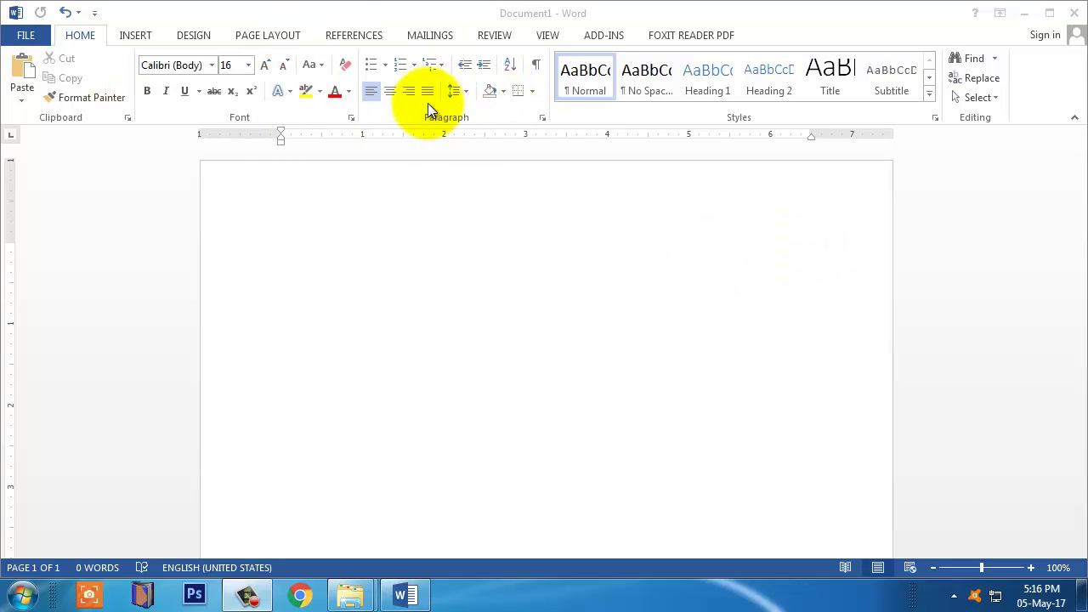
Step: Switch the ribbon to the Insert tab in the blank Document1
click(136, 38)
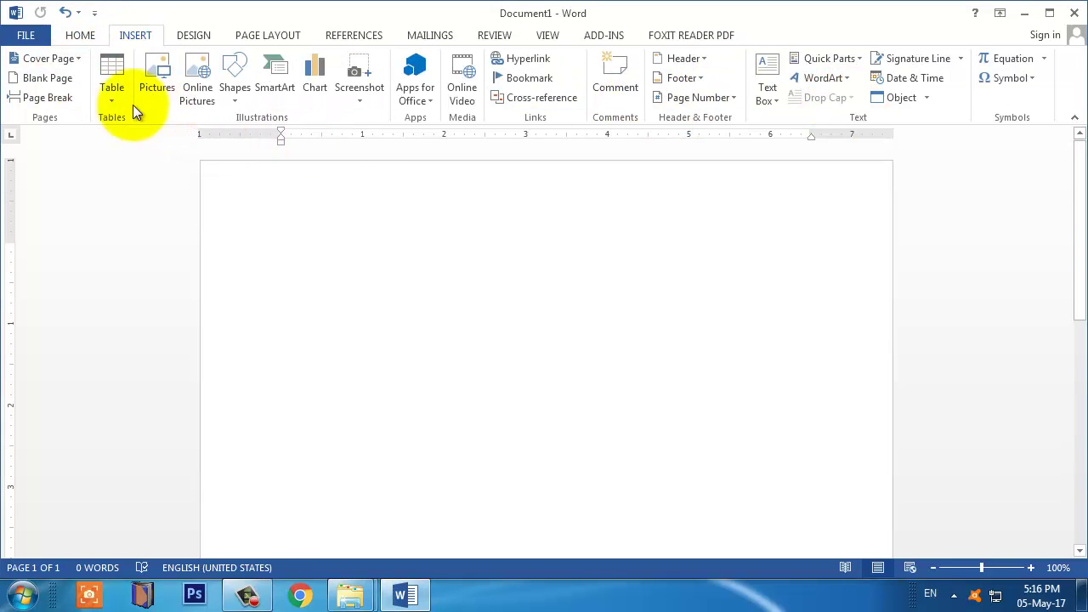
Step: Insert an empty 5x5 table from the Table grid
click(113, 72)
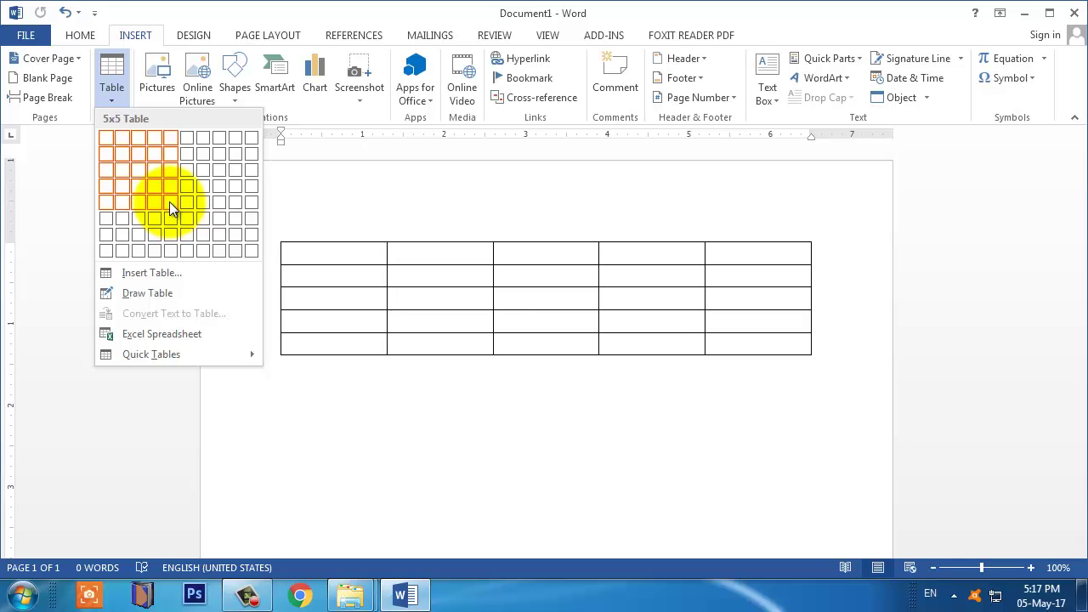
click(169, 202)
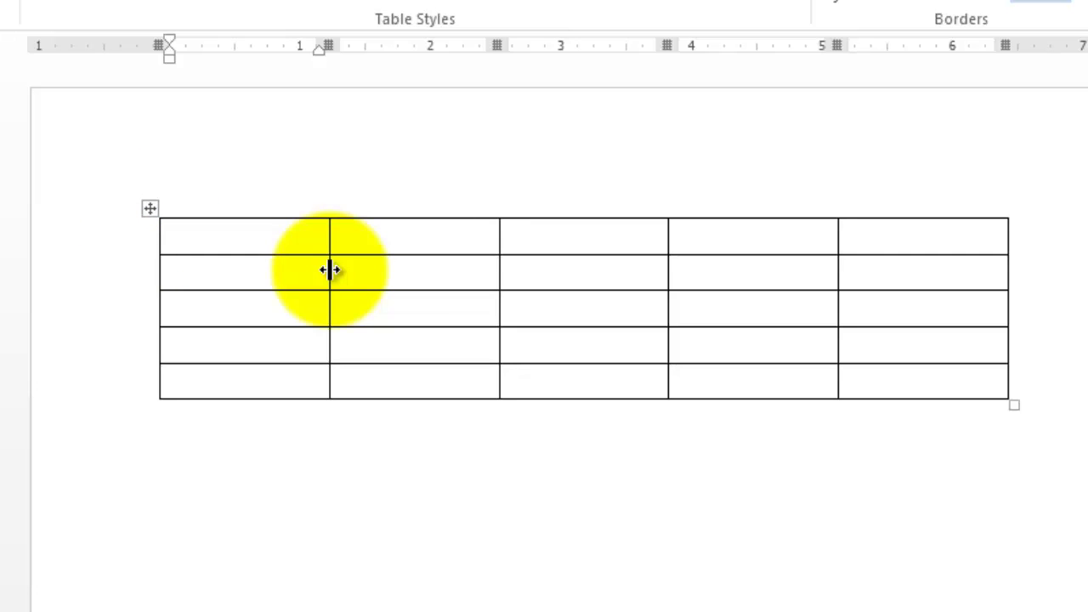
Step: Widen table columns 1 and 4, narrow column 3, and make row 2 moderately taller
drag(330, 270, 362, 278)
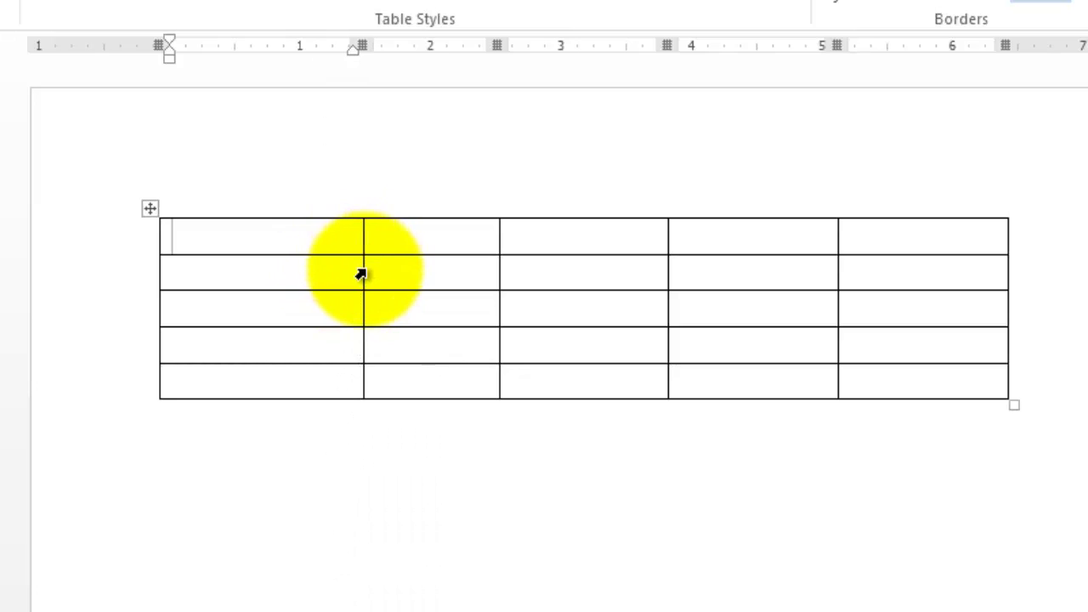
mouse_move(362, 273)
mouse_down()
mouse_move(277, 273)
mouse_move(363, 281)
mouse_up()
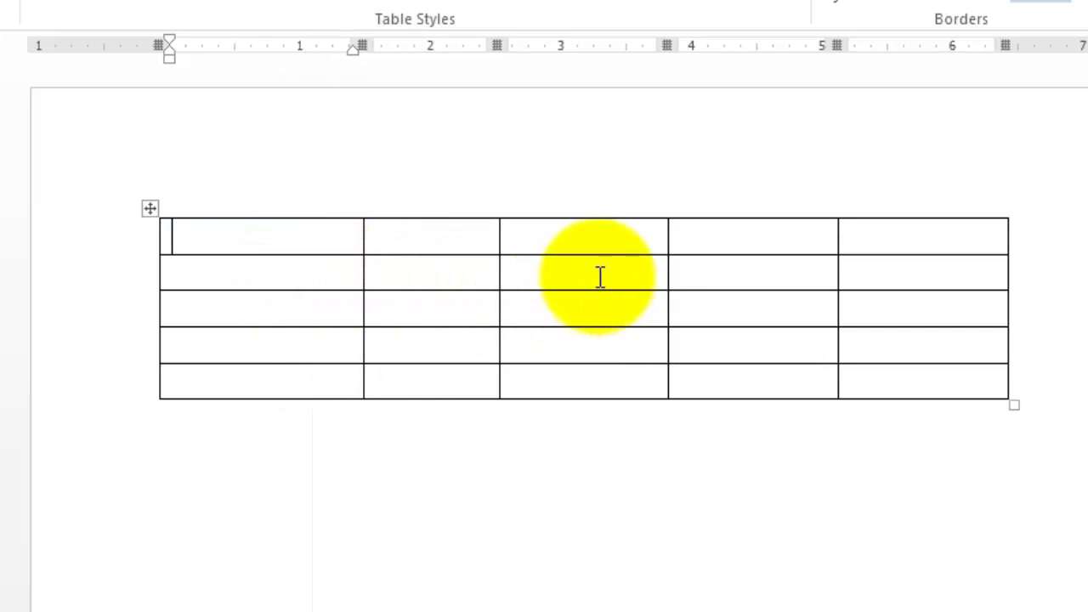
mouse_move(668, 272)
mouse_down()
mouse_move(556, 286)
mouse_move(772, 274)
mouse_move(591, 291)
mouse_up()
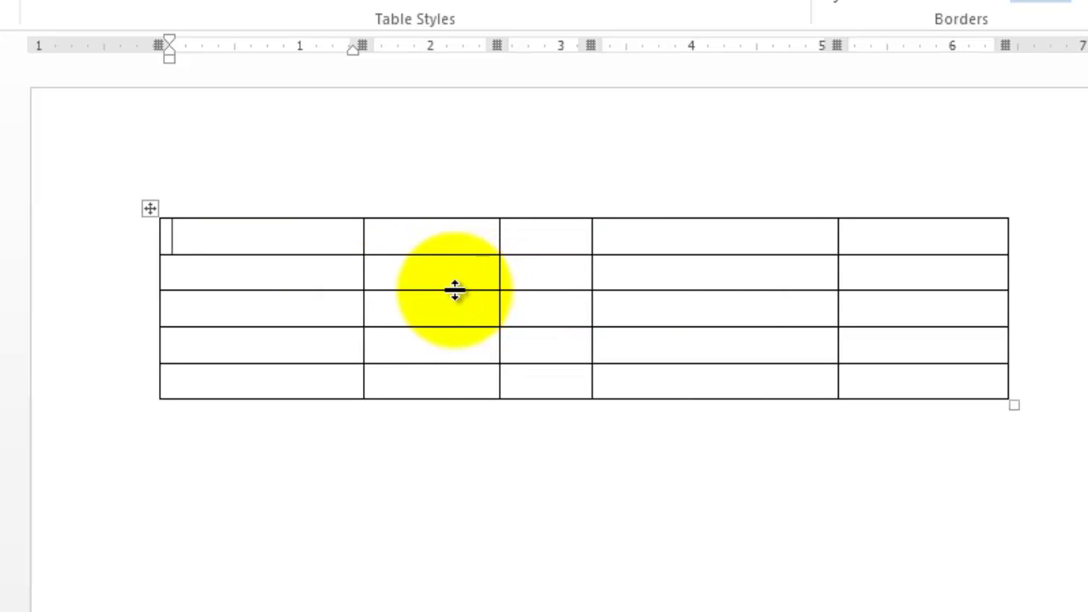
drag(459, 290, 450, 364)
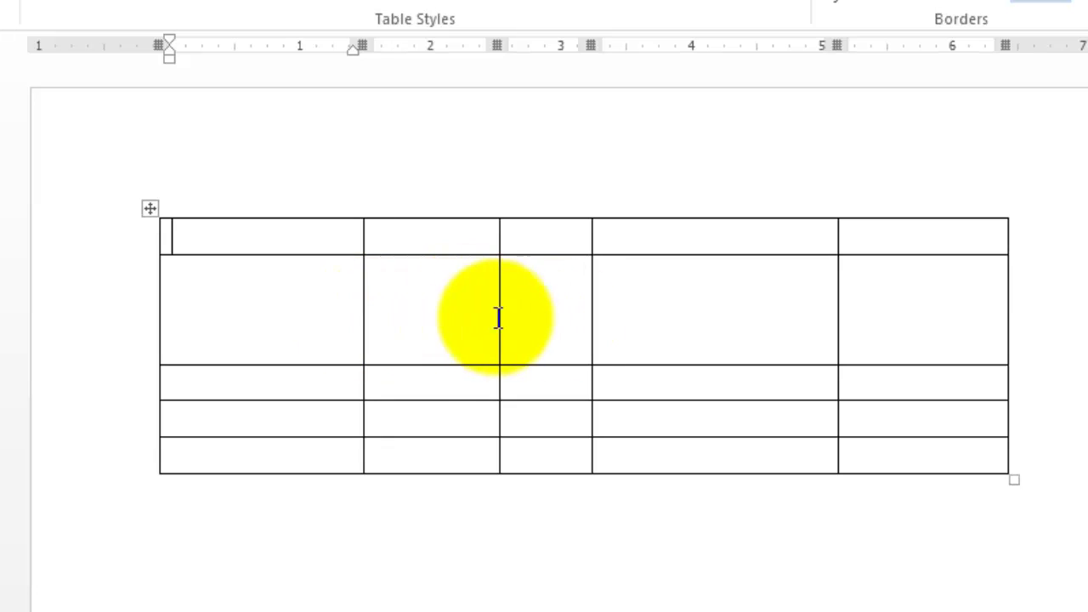
drag(434, 364, 428, 308)
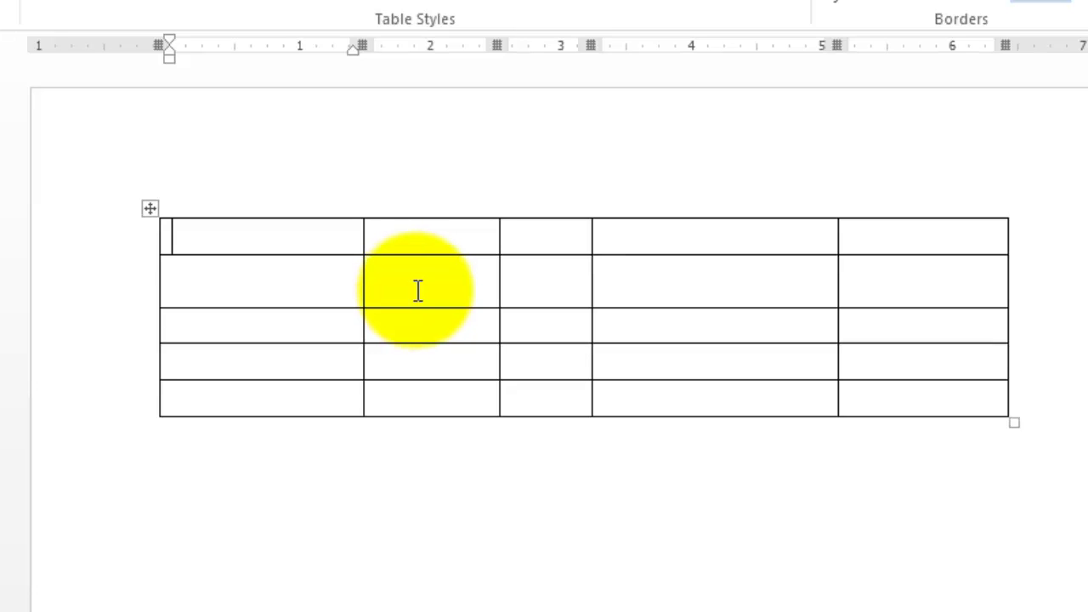
Step: Select the whole 5x5 table and delete it
click(147, 209)
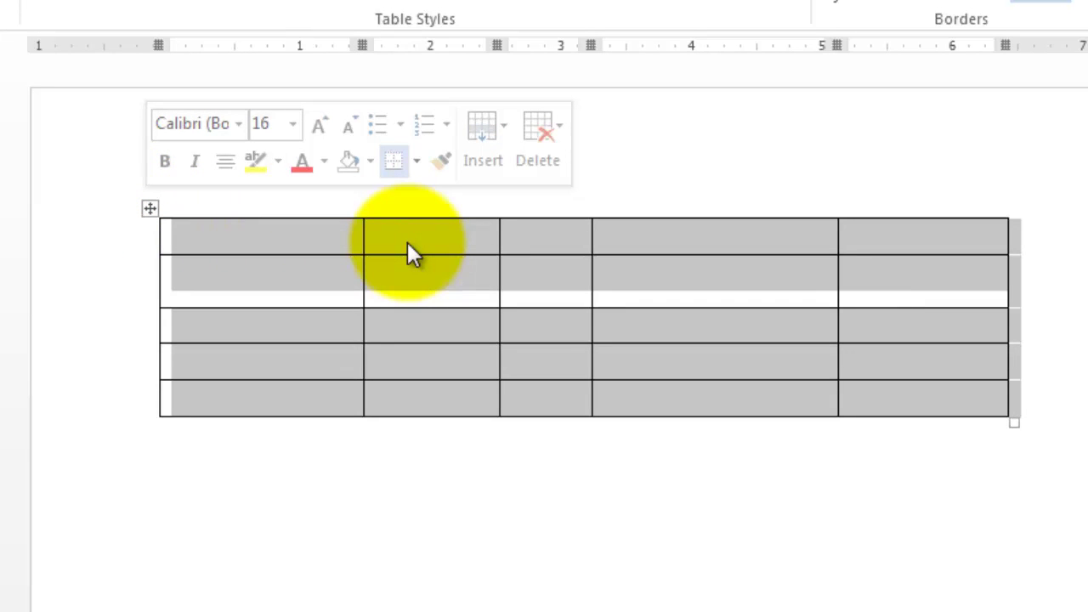
key(BackSpace)
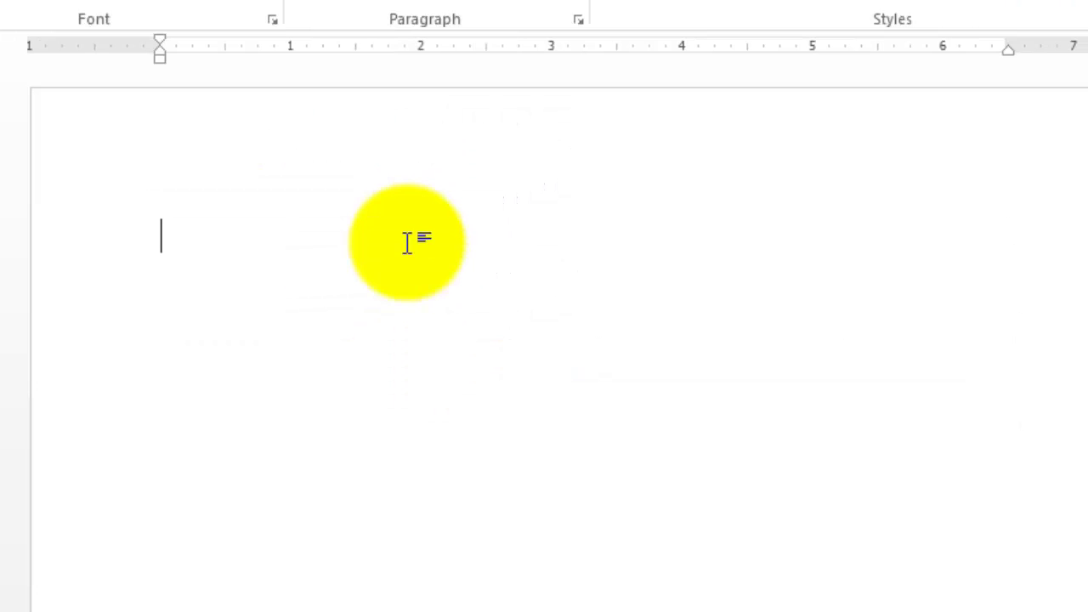
click(137, 39)
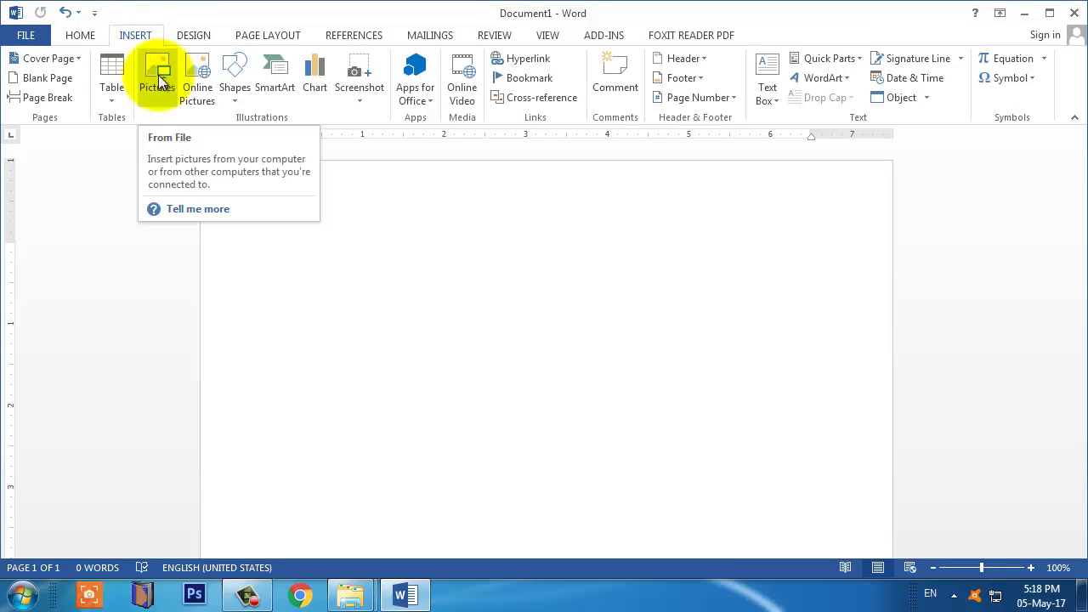
Step: Insert the logo.png picture from the Desktop
click(158, 76)
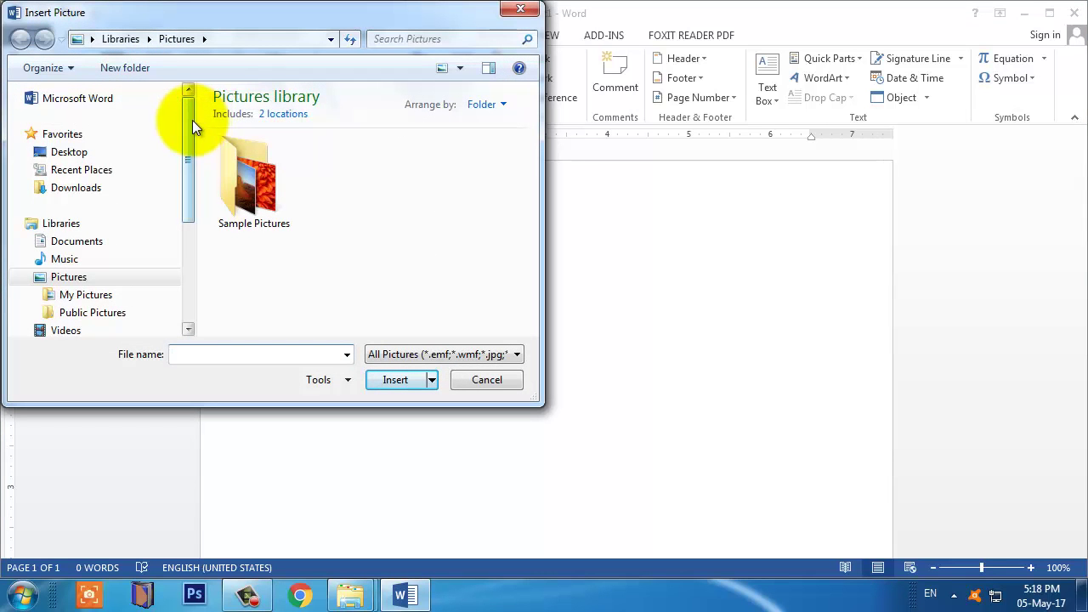
mouse_move(188, 120)
mouse_down()
mouse_move(187, 213)
mouse_move(192, 112)
mouse_up()
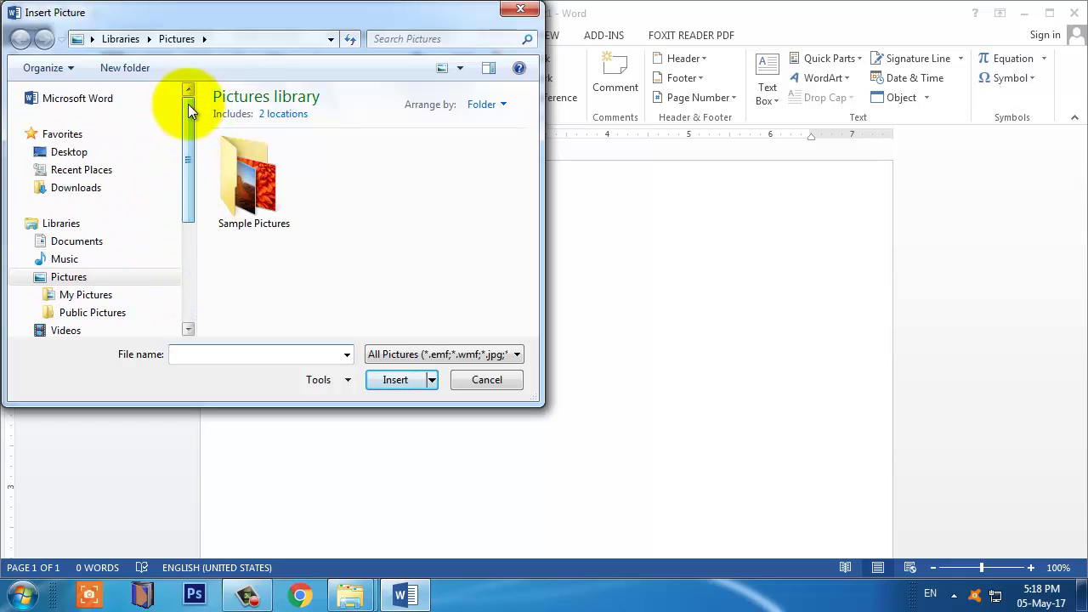
click(75, 154)
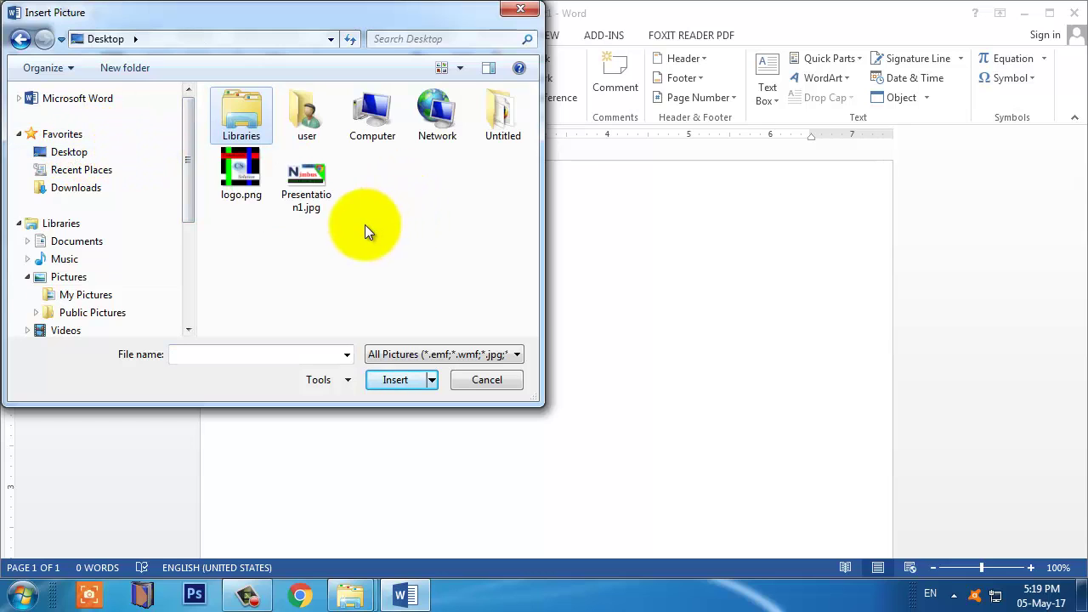
click(232, 179)
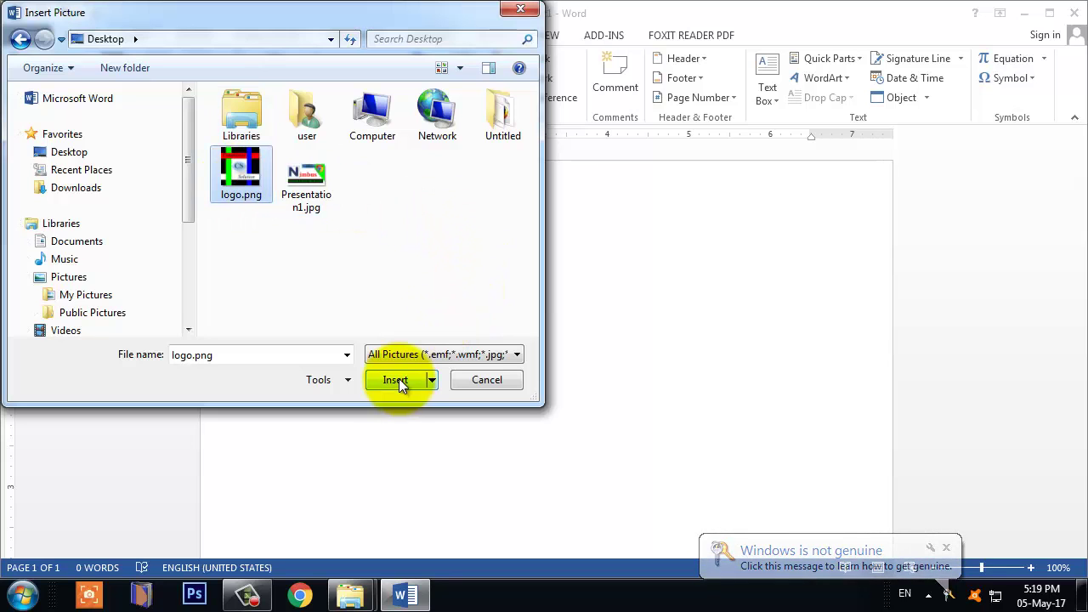
double_click(237, 177)
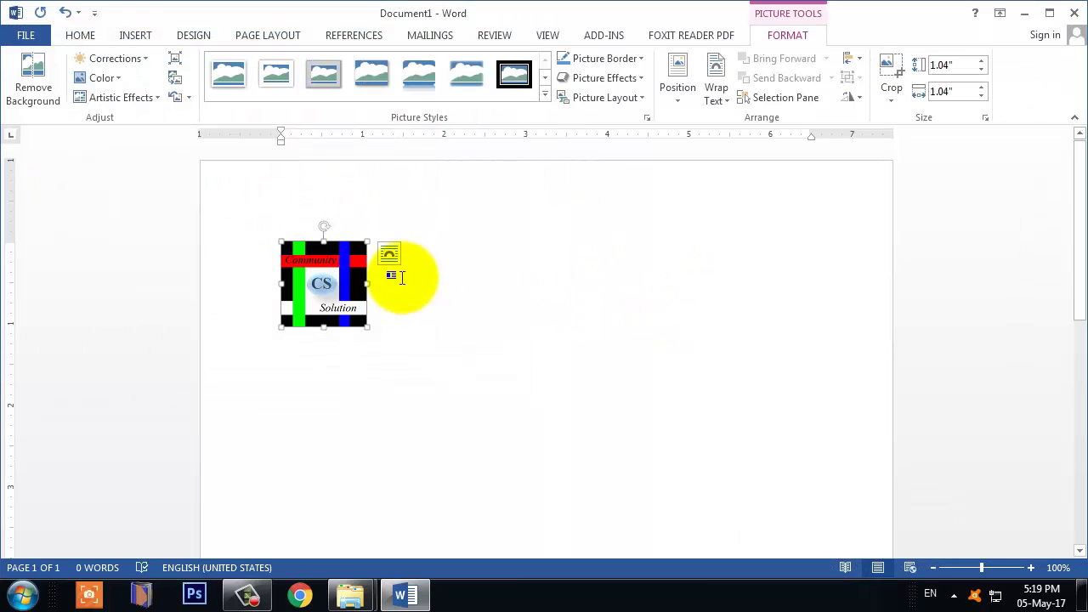
click(442, 308)
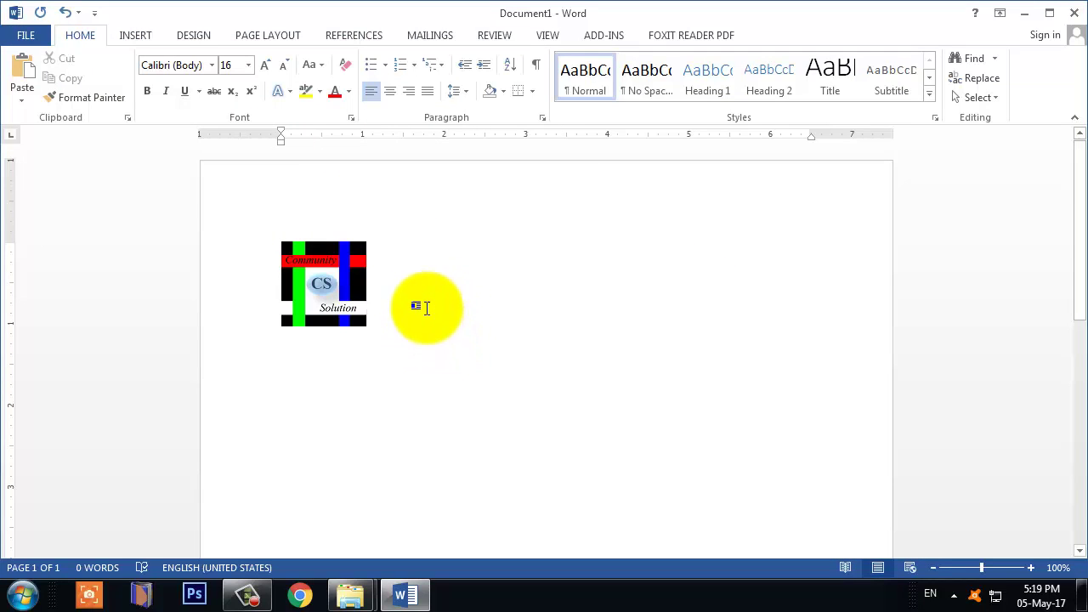
Step: Insert the Presentation1.jpg picture below the logo
click(141, 37)
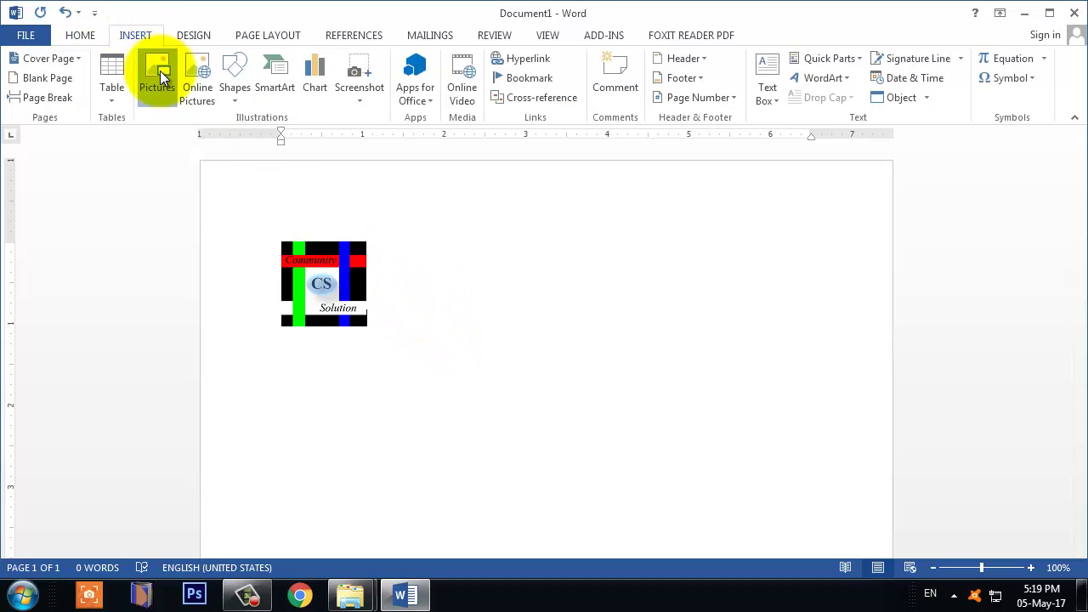
click(158, 72)
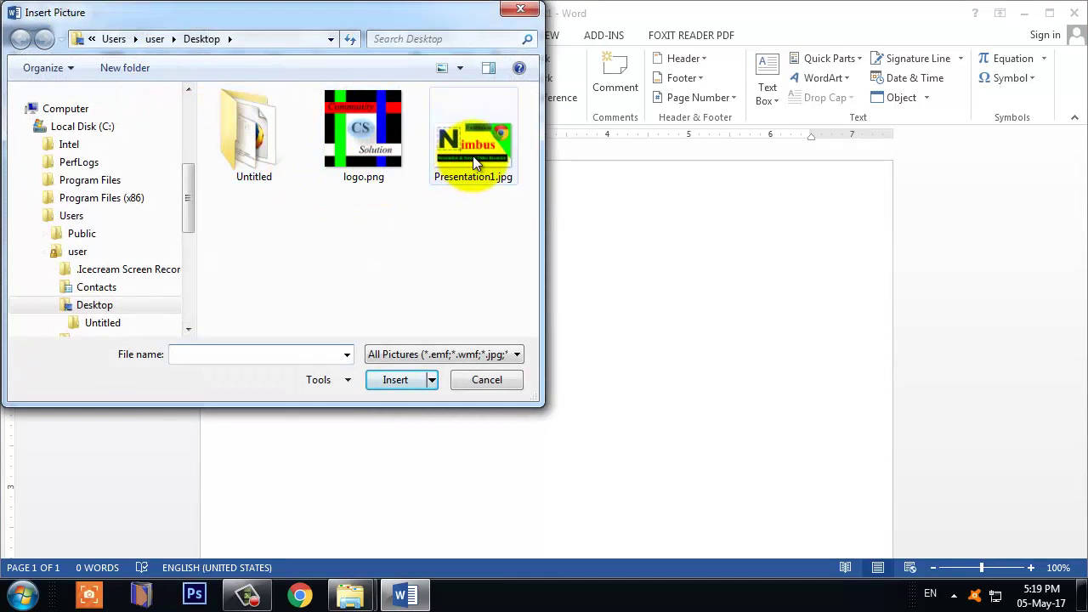
double_click(473, 157)
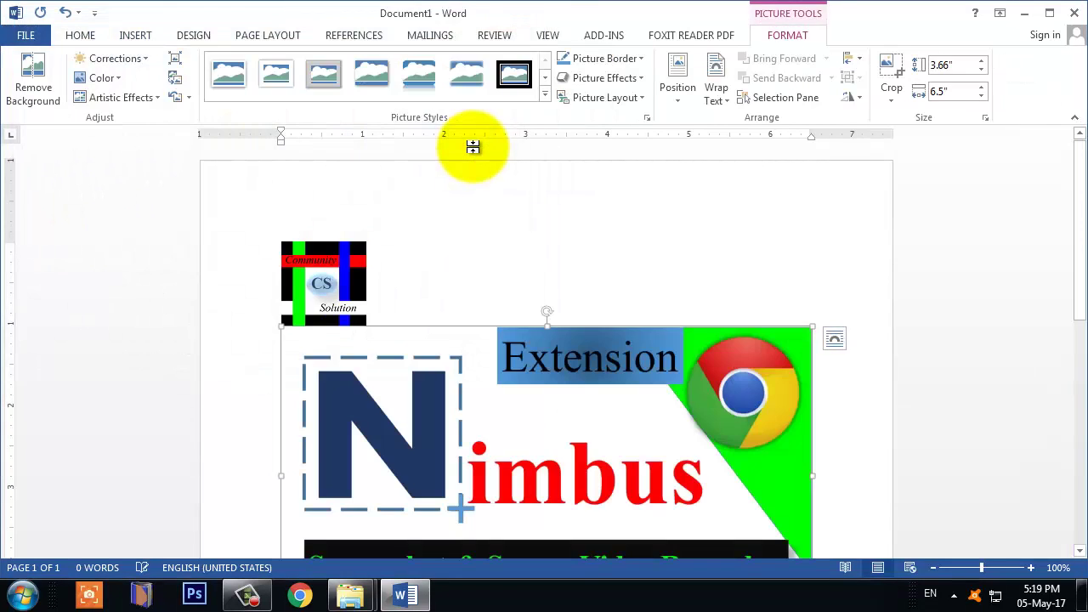
Step: Resize the Nimbus Extension picture to 5.68" high by 5.58" wide
scroll(550, 290, down, 2)
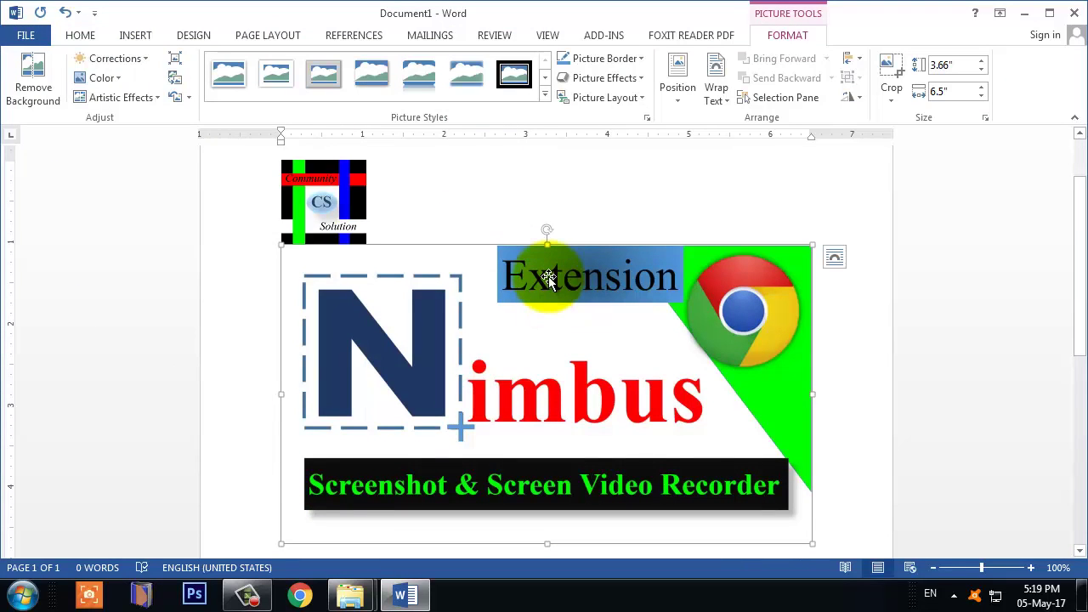
scroll(629, 357, down, 1)
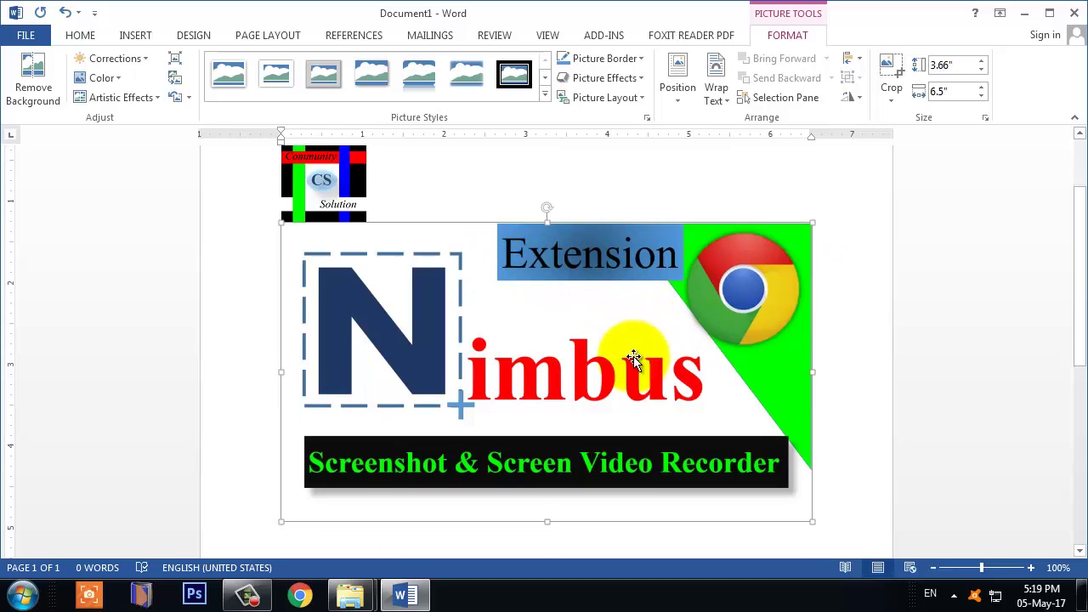
drag(812, 503, 760, 306)
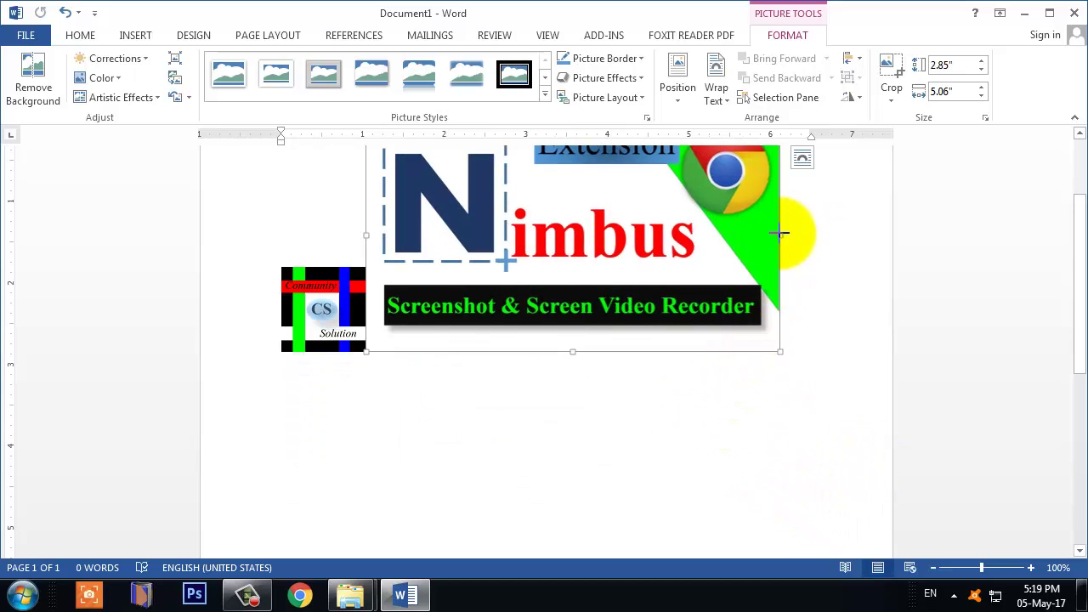
drag(780, 231, 821, 238)
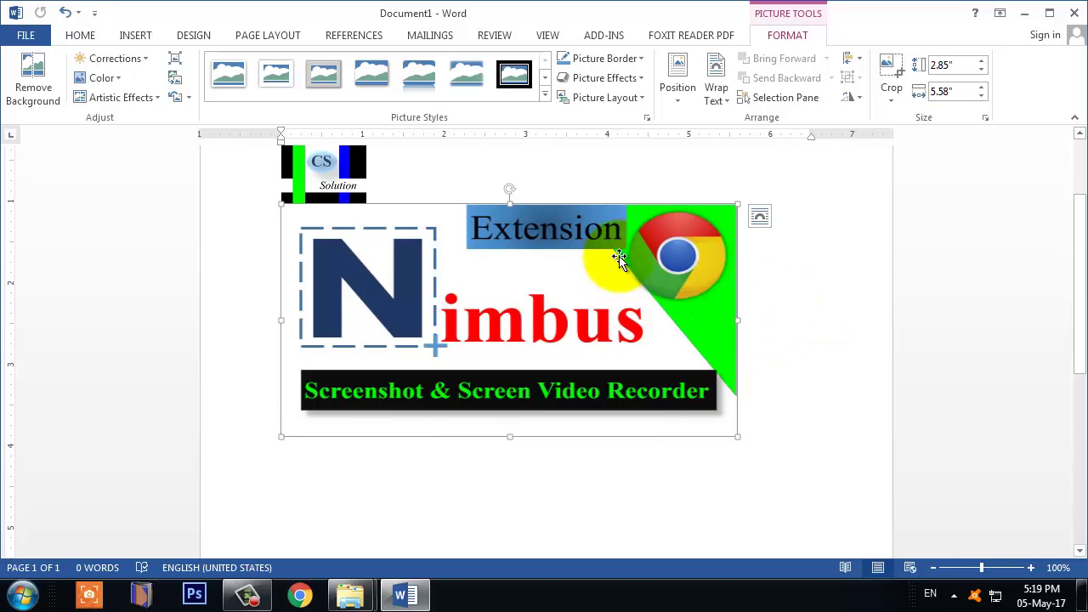
drag(507, 437, 506, 544)
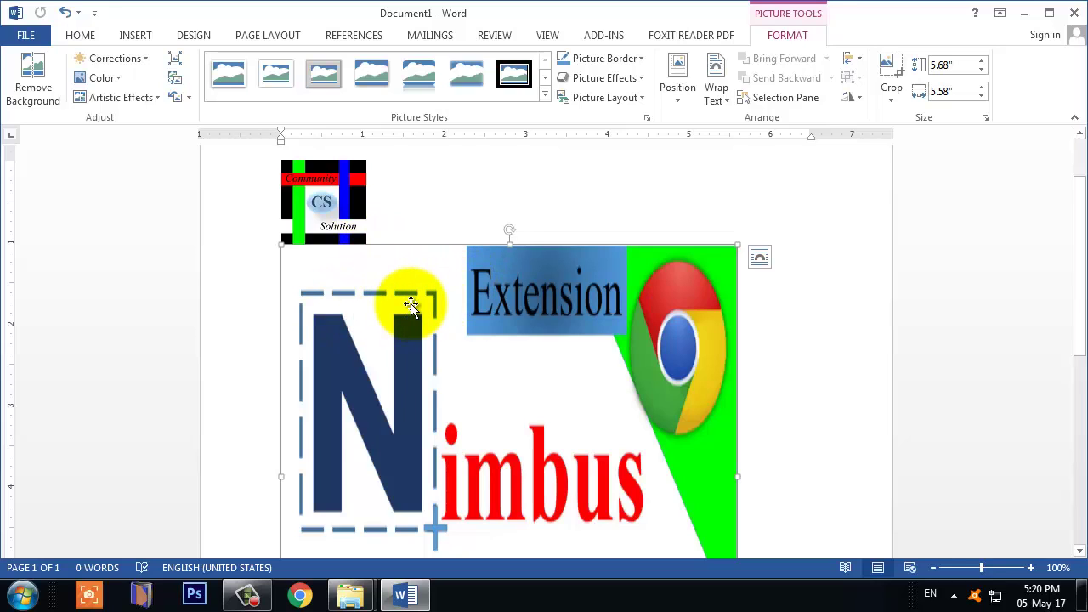
Step: Delete the Nimbus Extension picture and the CS Community logo
key(Delete)
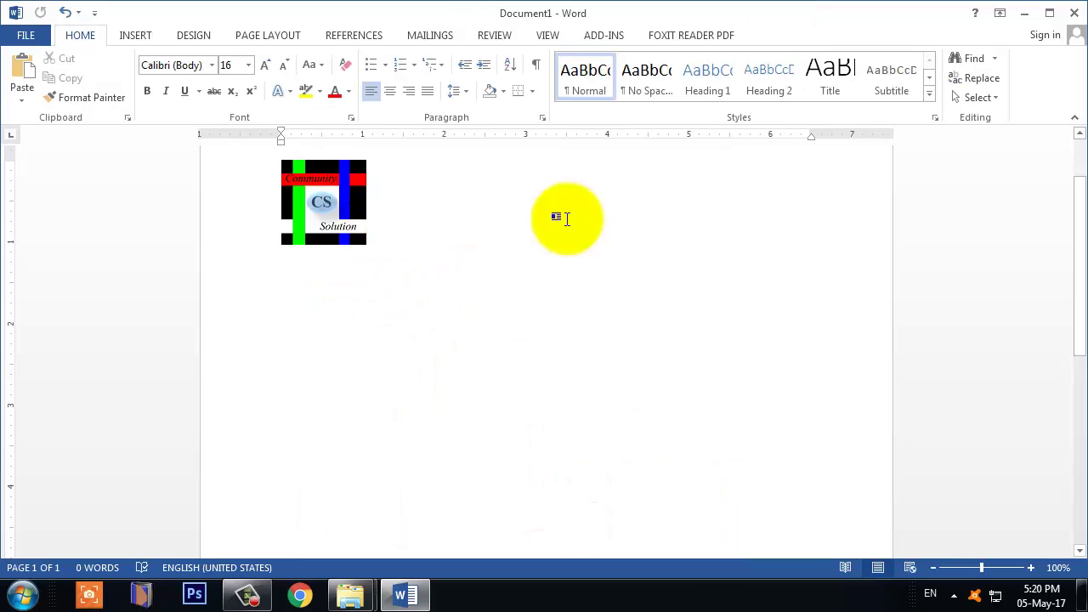
click(341, 197)
key(Delete)
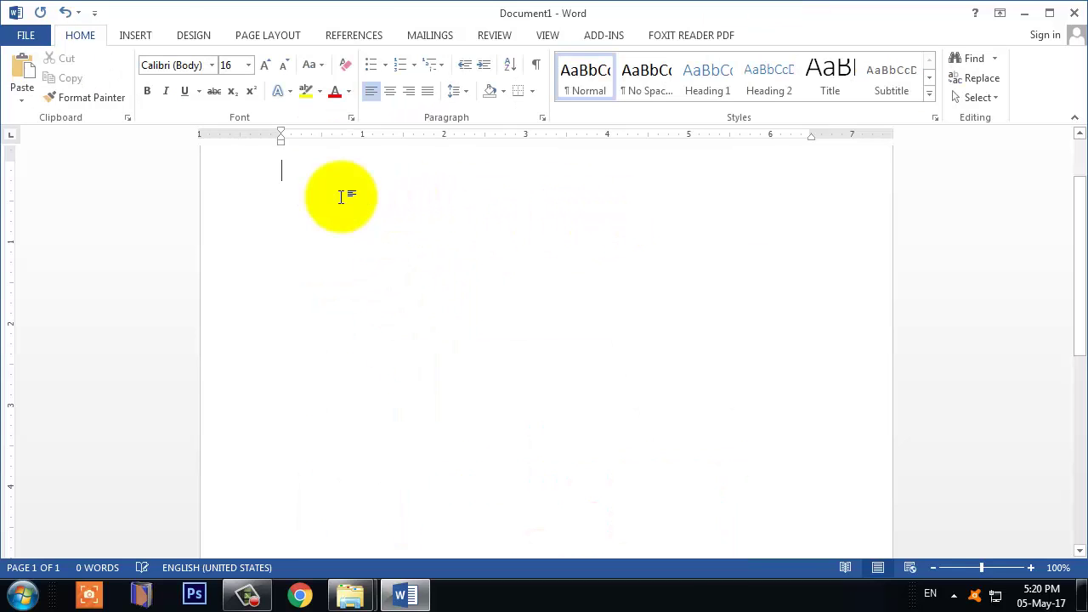
click(134, 35)
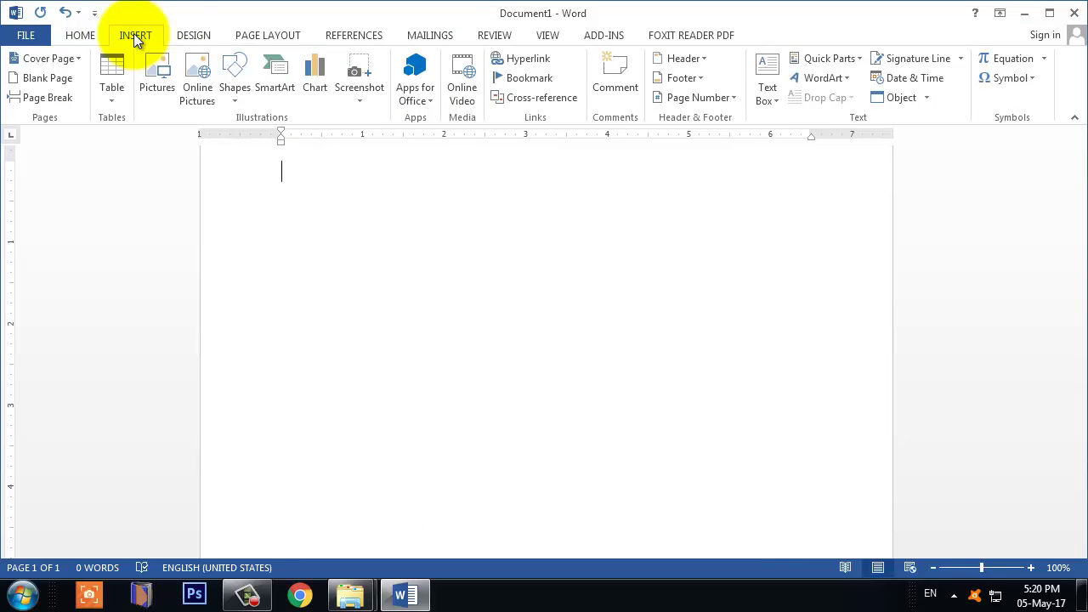
click(236, 82)
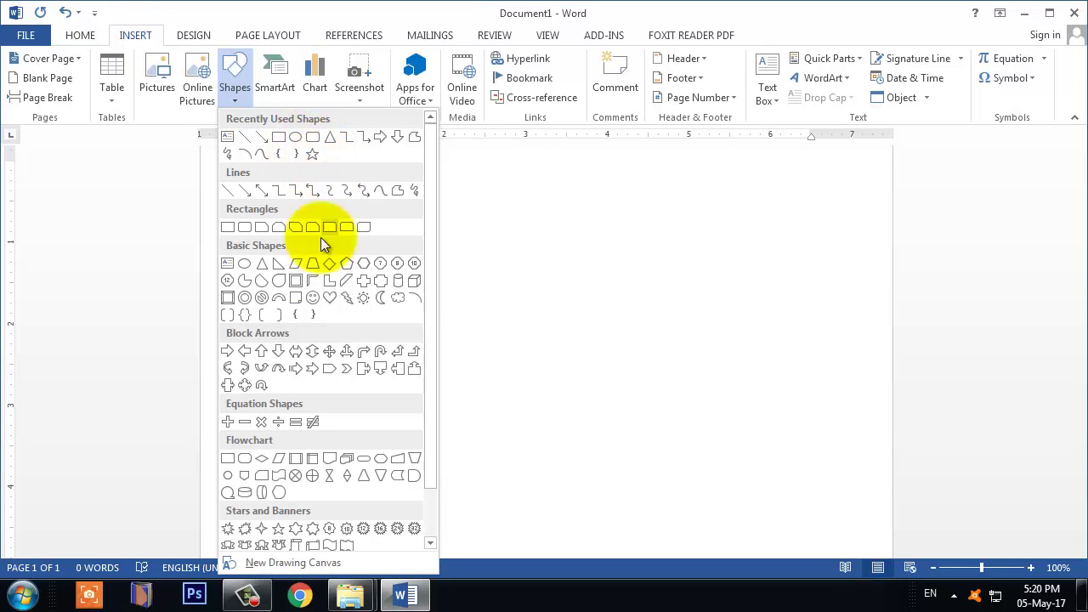
Step: Draw a large 5-Point Star and drag its yellow handle inward for slender points
click(313, 155)
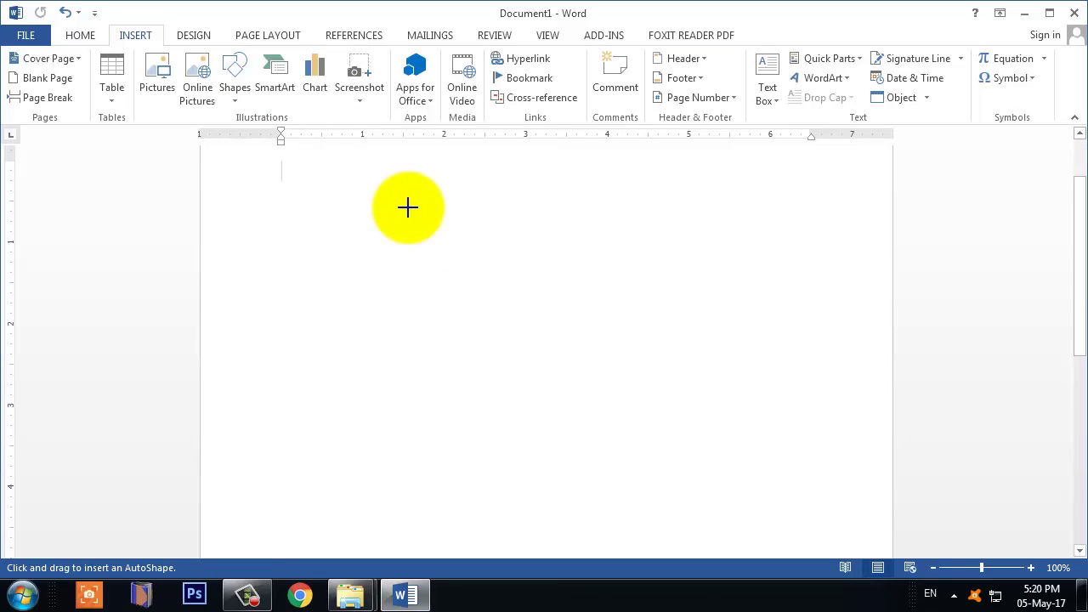
drag(407, 207, 694, 463)
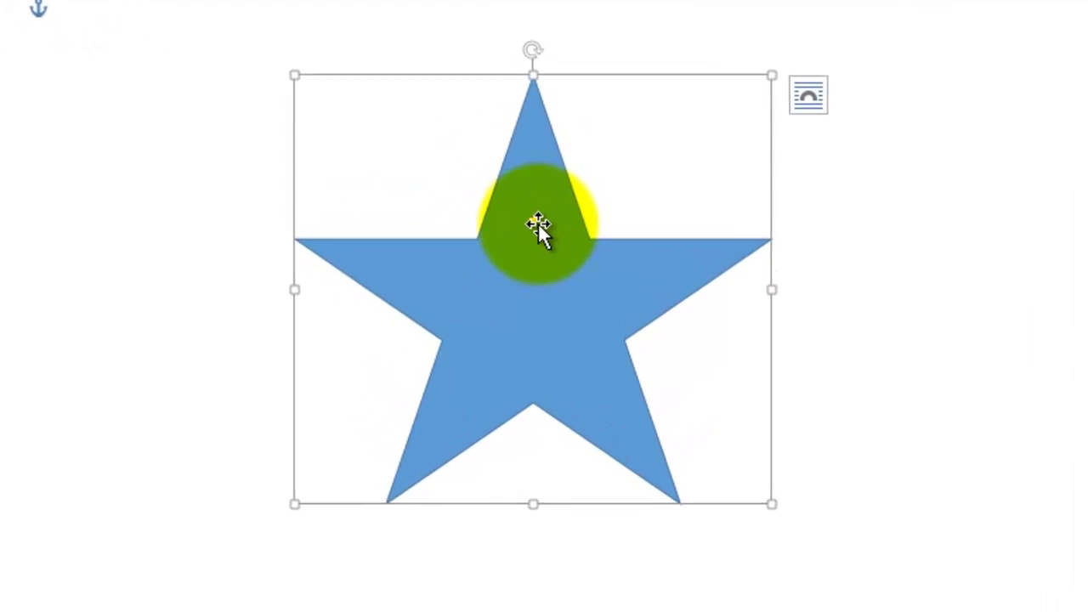
drag(530, 222, 547, 218)
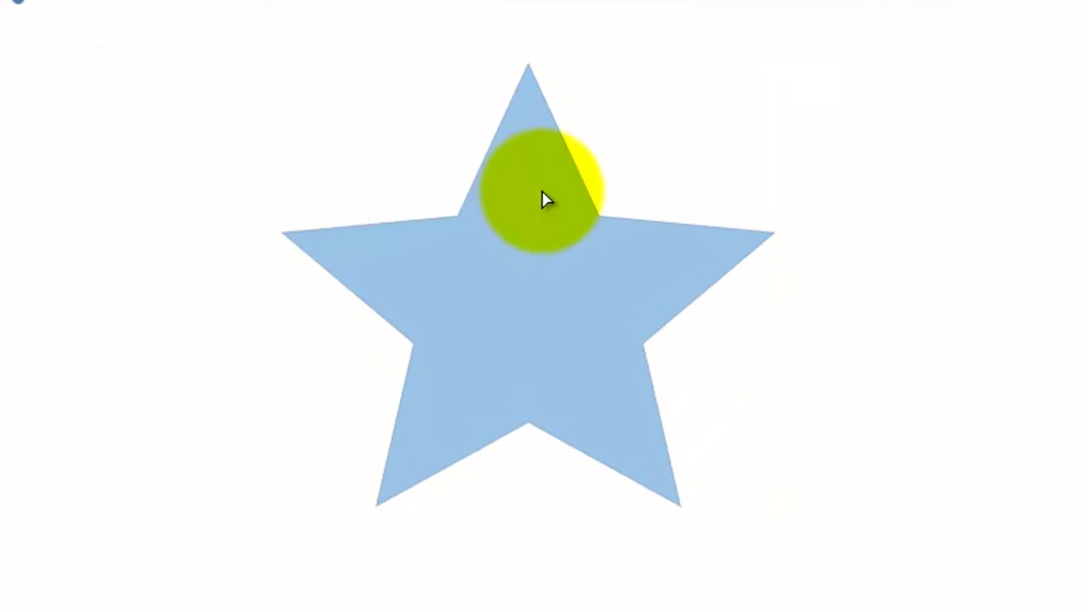
drag(546, 253, 539, 262)
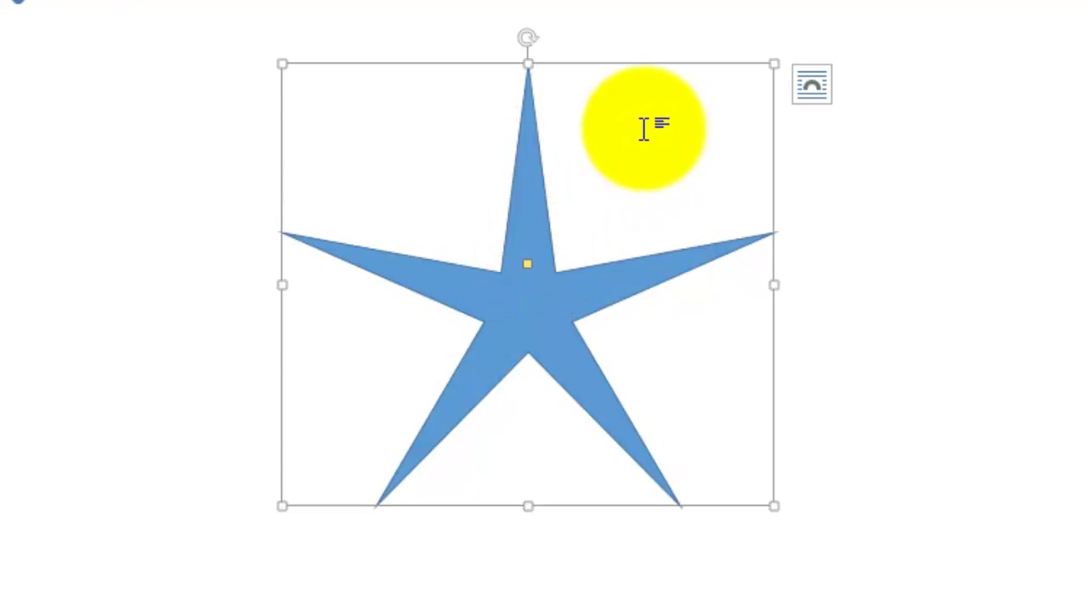
click(122, 69)
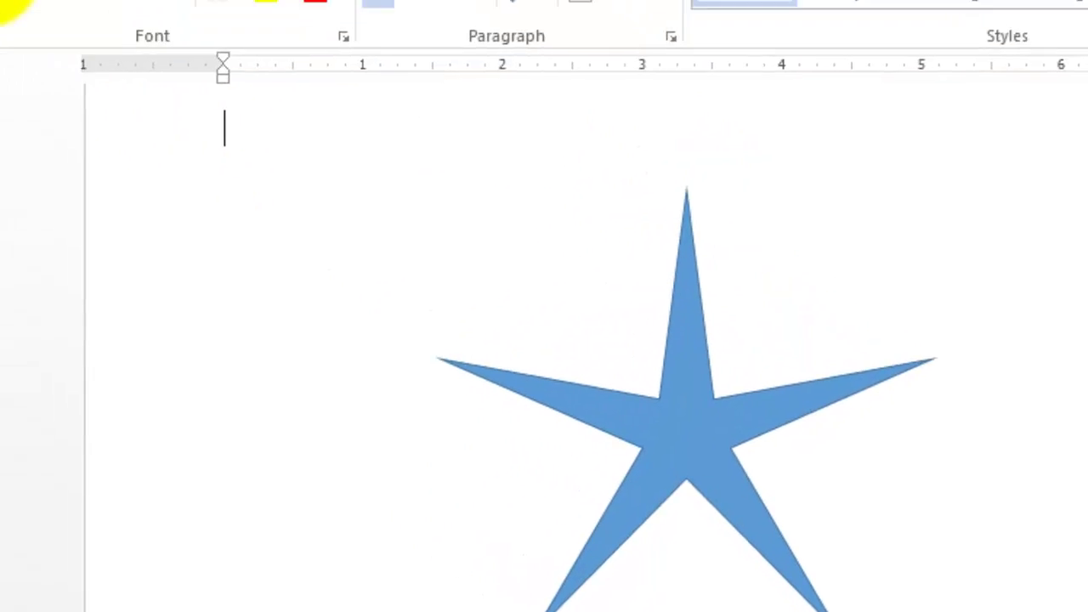
click(178, 61)
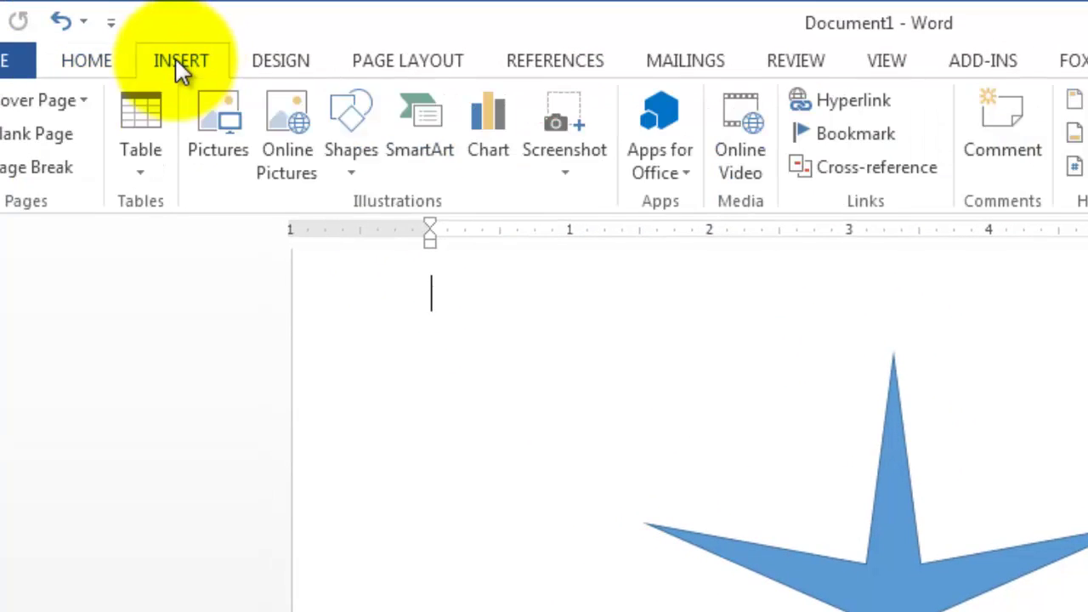
Step: Draw a Right Triangle shape to the right of the star
click(341, 122)
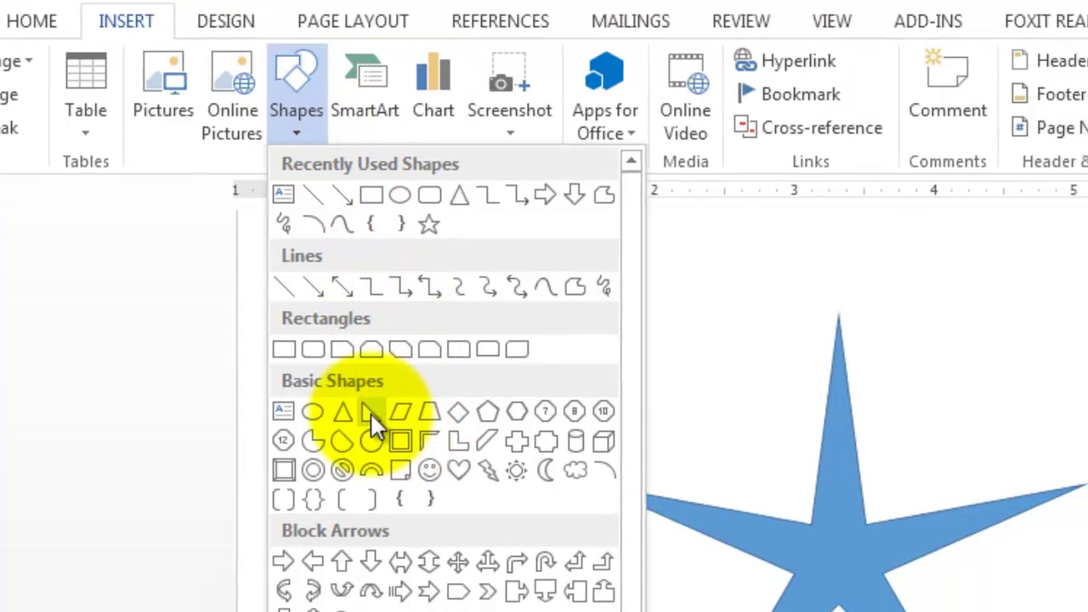
click(426, 450)
drag(596, 90, 958, 398)
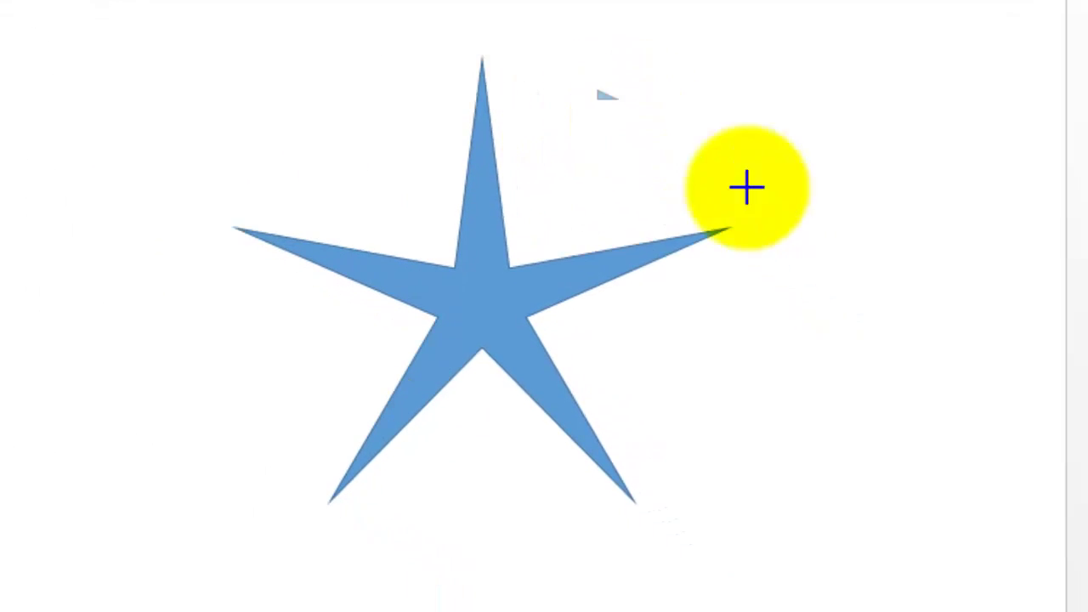
click(178, 225)
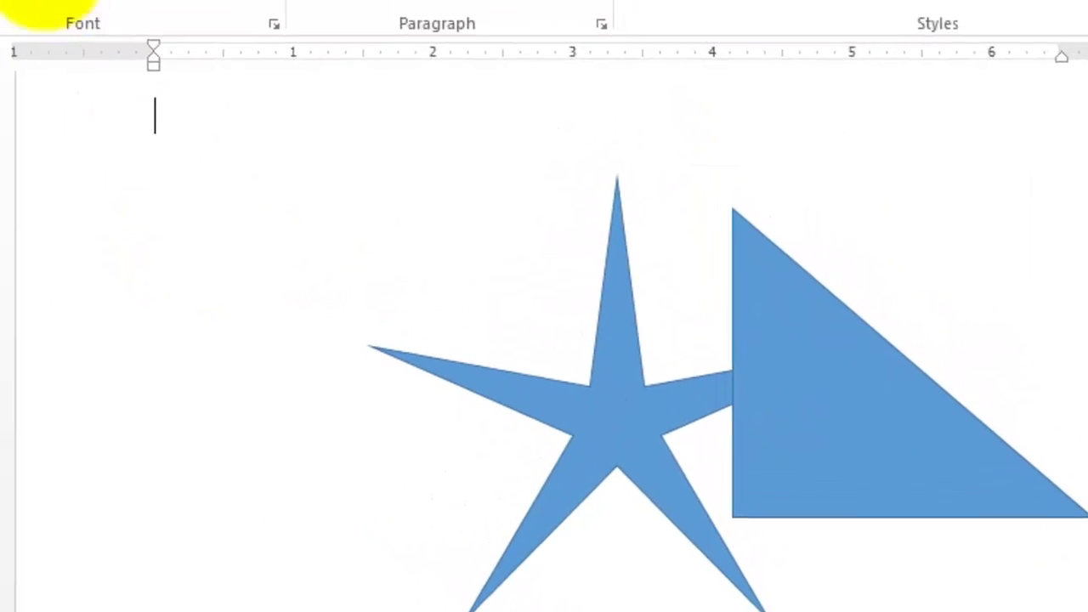
click(102, 38)
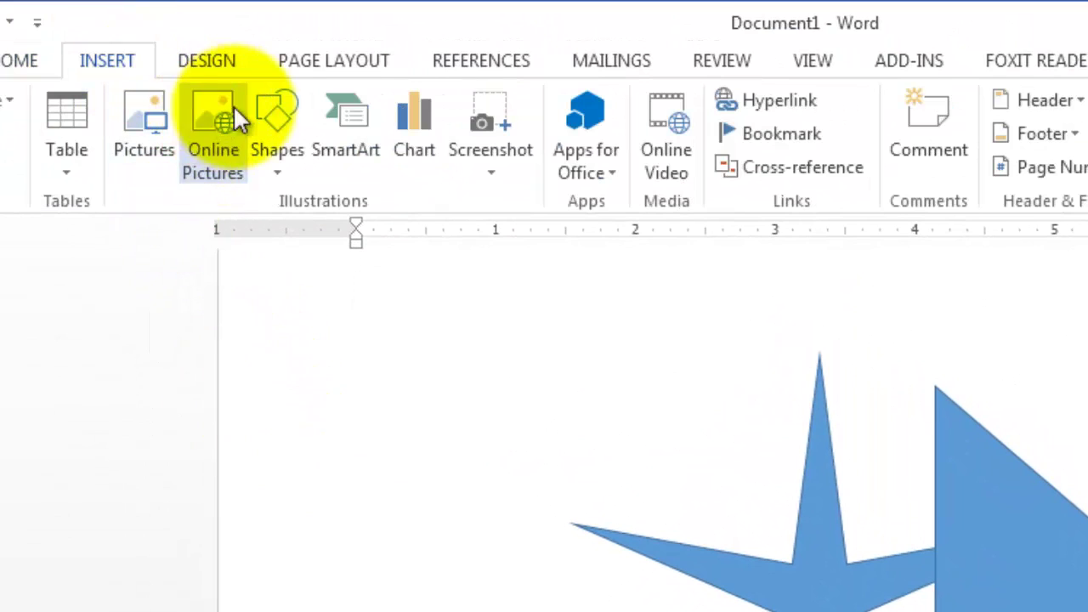
Step: Draw a Down Arrow shape to the left of the star
click(278, 111)
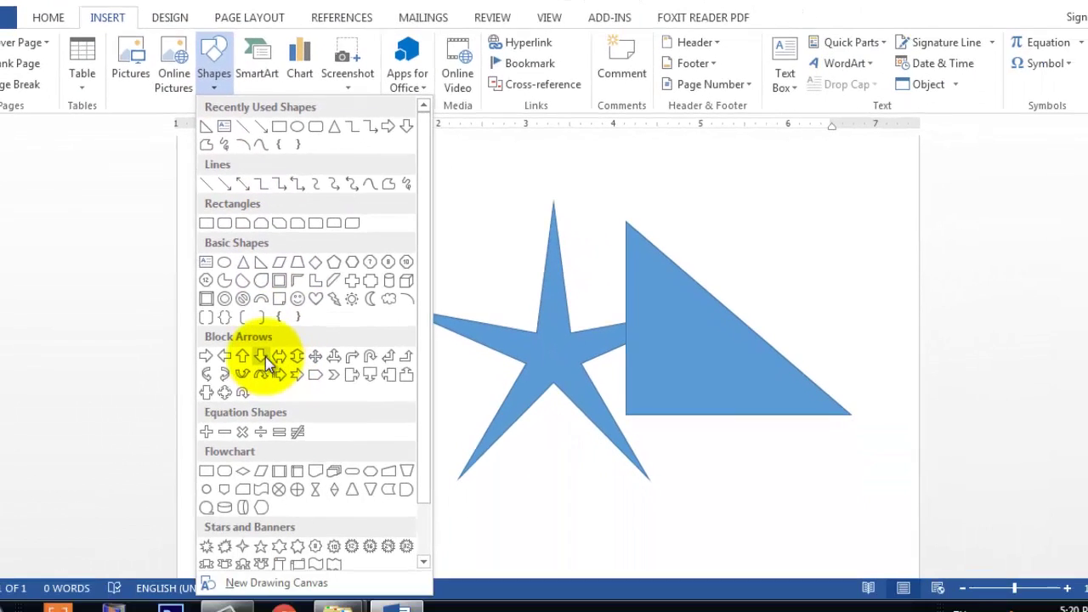
click(303, 470)
mouse_move(264, 197)
mouse_down()
mouse_move(396, 289)
mouse_move(450, 459)
mouse_up()
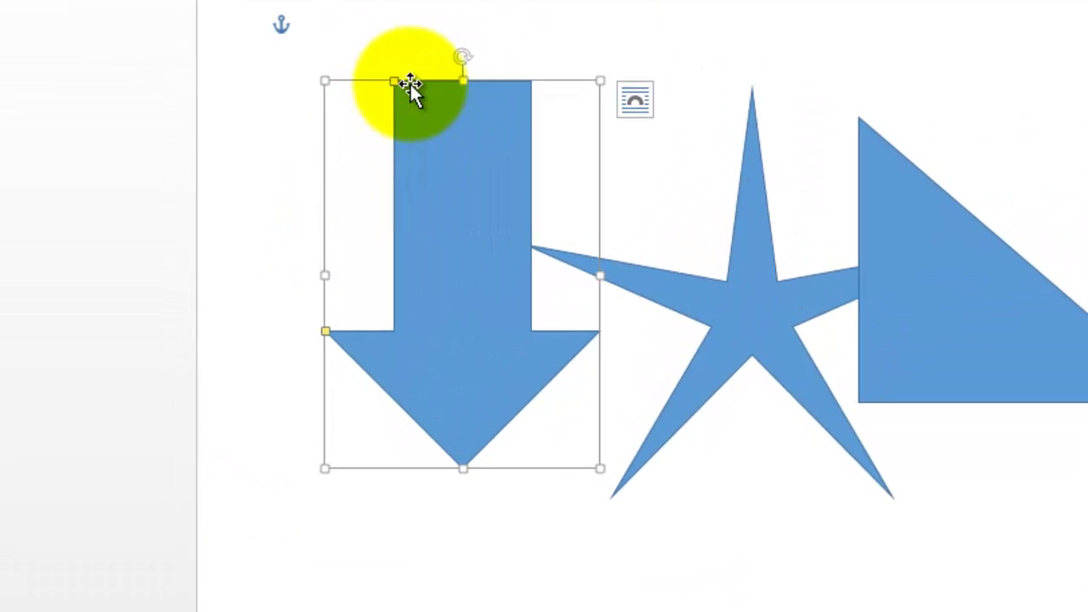
Step: Reshape the down arrow to be tall and narrow with a thin, long shaft
drag(388, 89, 443, 83)
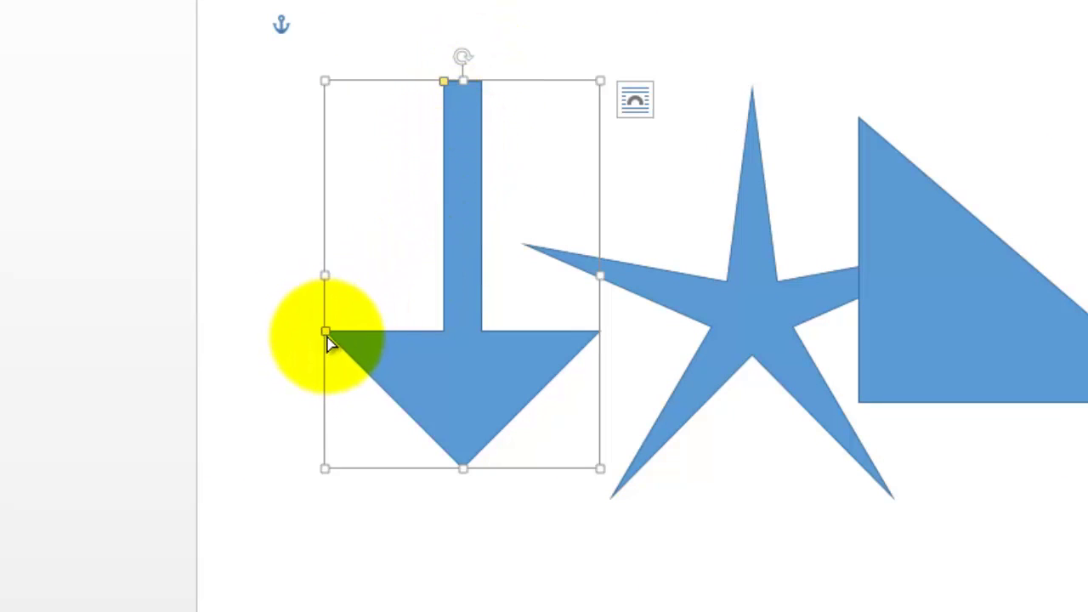
drag(326, 333, 426, 194)
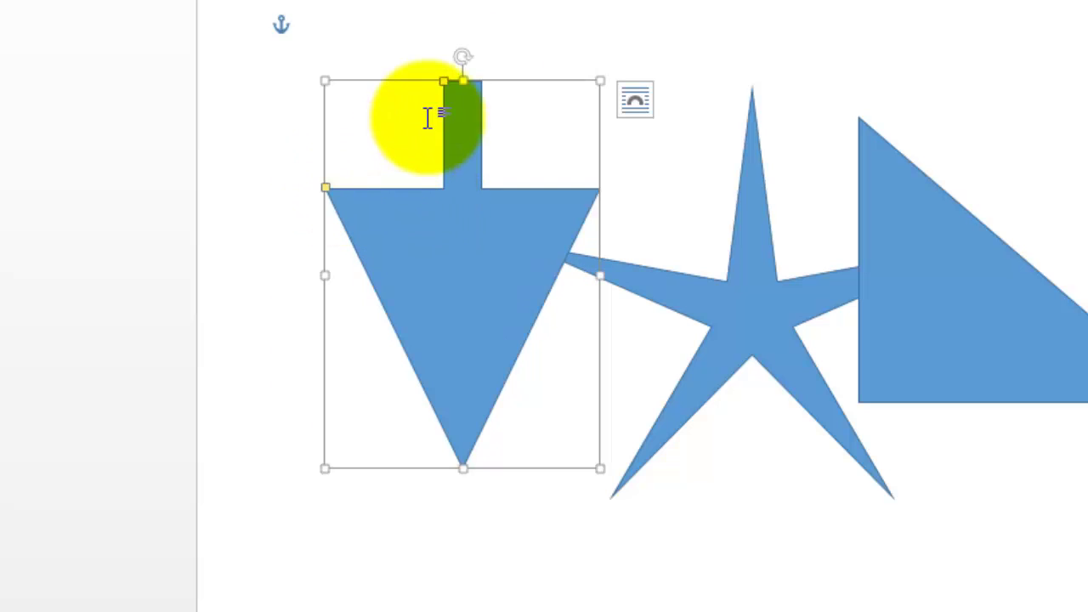
drag(325, 188, 330, 237)
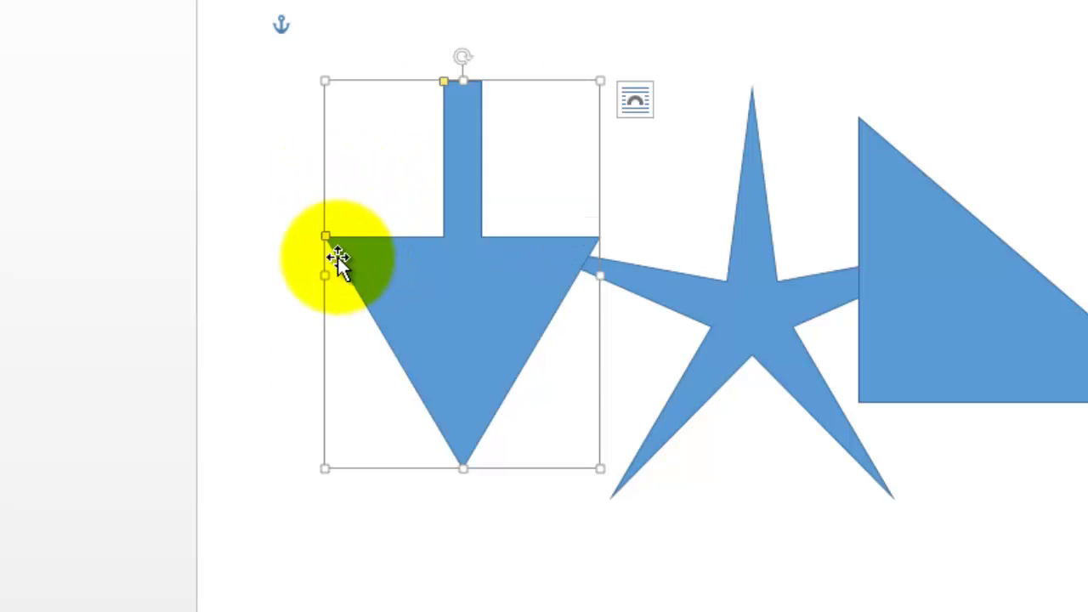
drag(600, 275, 440, 274)
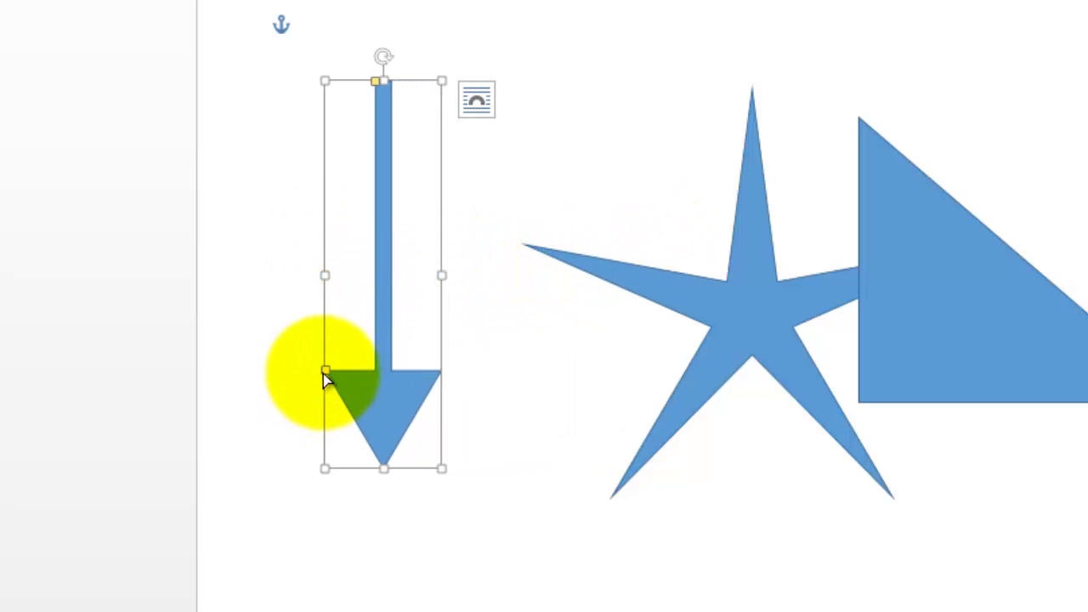
drag(327, 374, 349, 411)
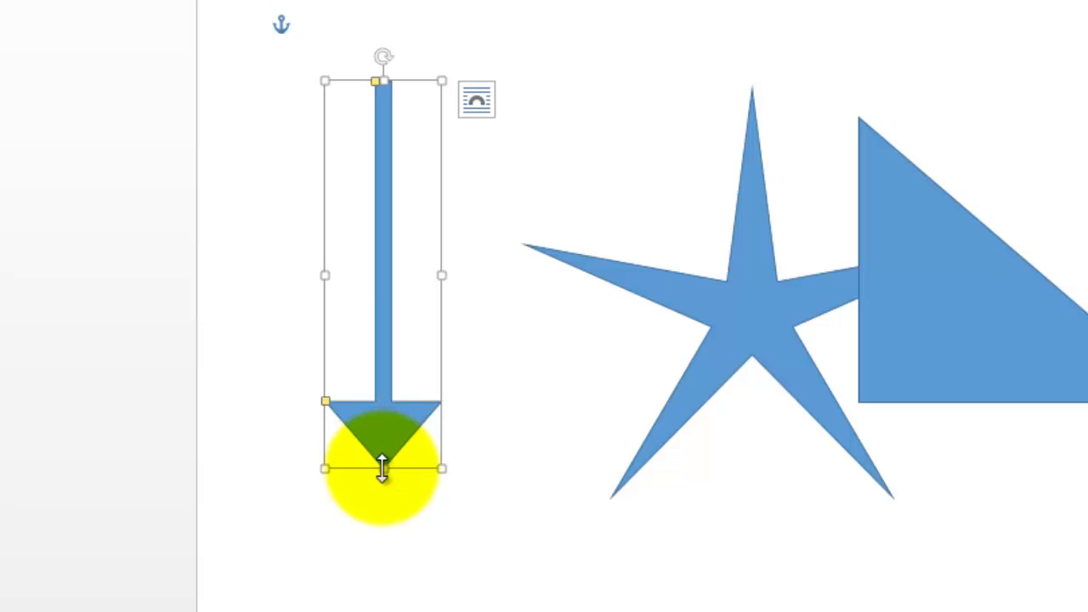
drag(381, 467, 384, 546)
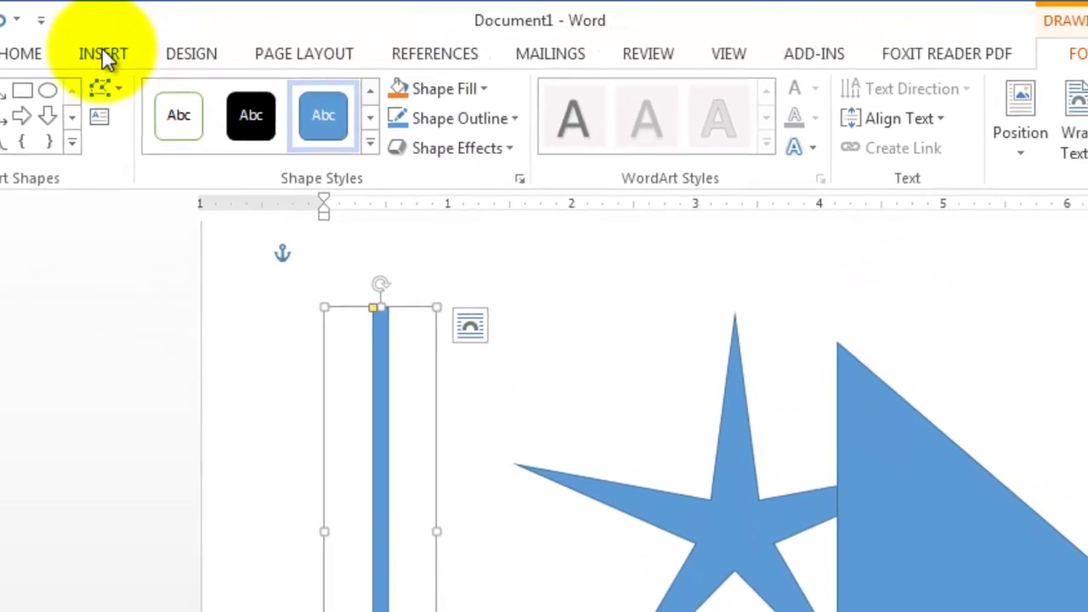
Step: Bring up the Insert tab tools with the arrow, star and triangle still on the page
click(103, 53)
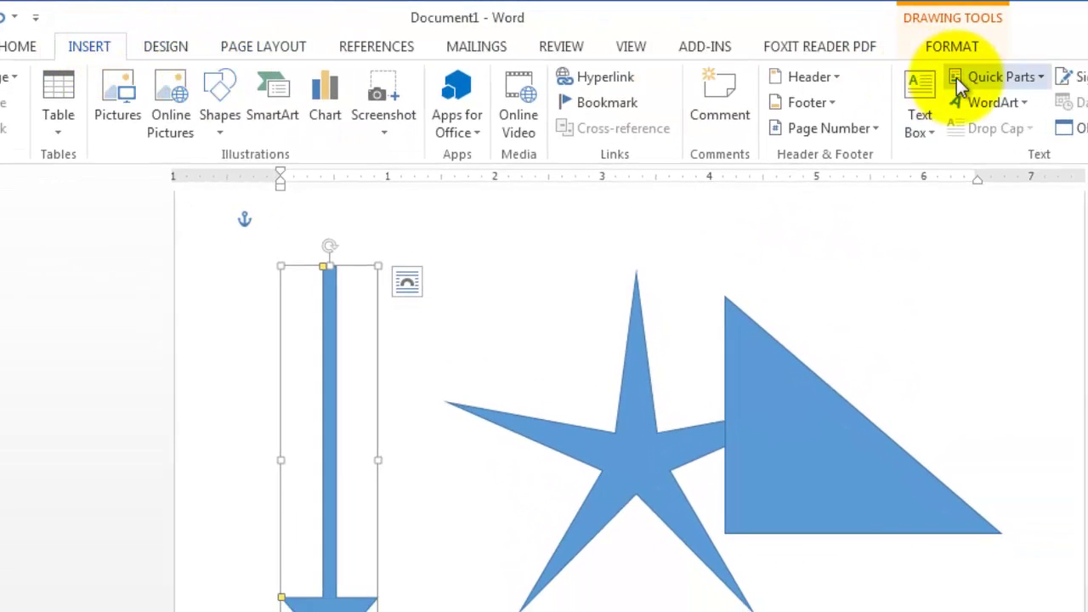